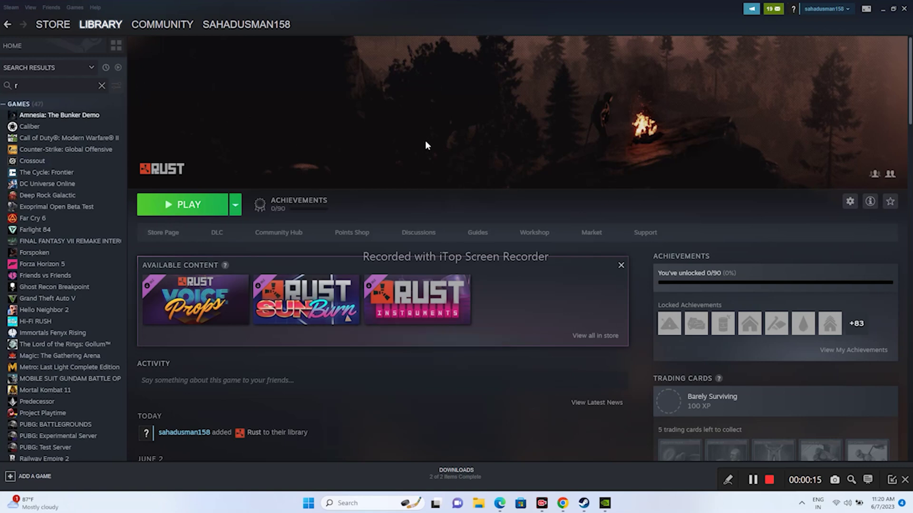
Minimize Steam, end the Steam (32 bit) task in Task Manager, and close Task Manager.
click(882, 7)
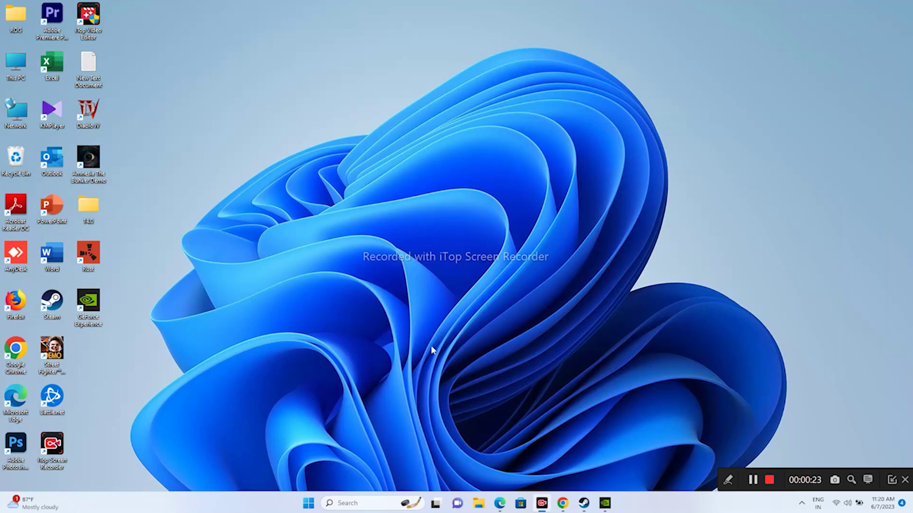
right_click(309, 505)
click(315, 389)
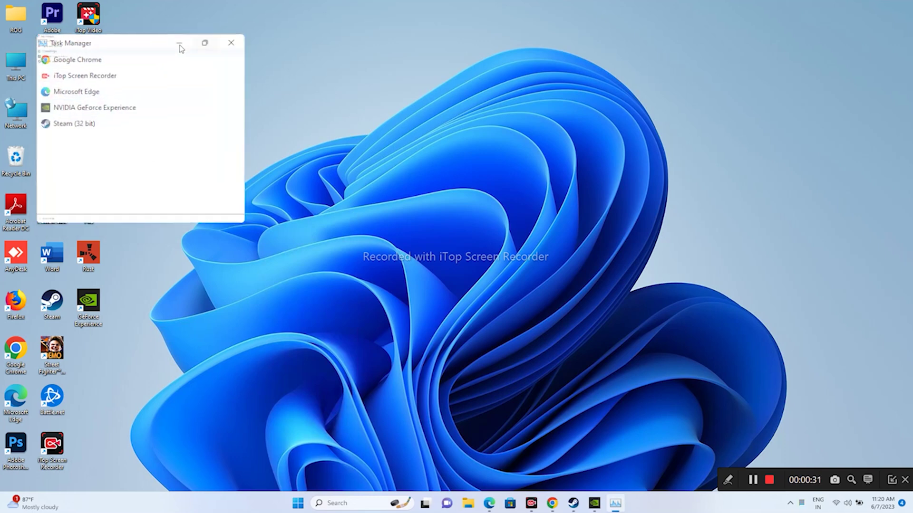
click(178, 43)
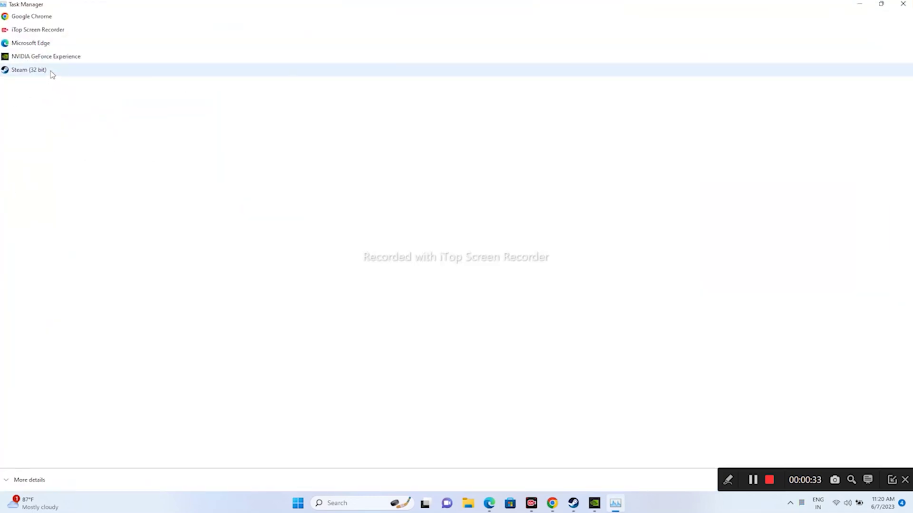
right_click(52, 71)
click(76, 87)
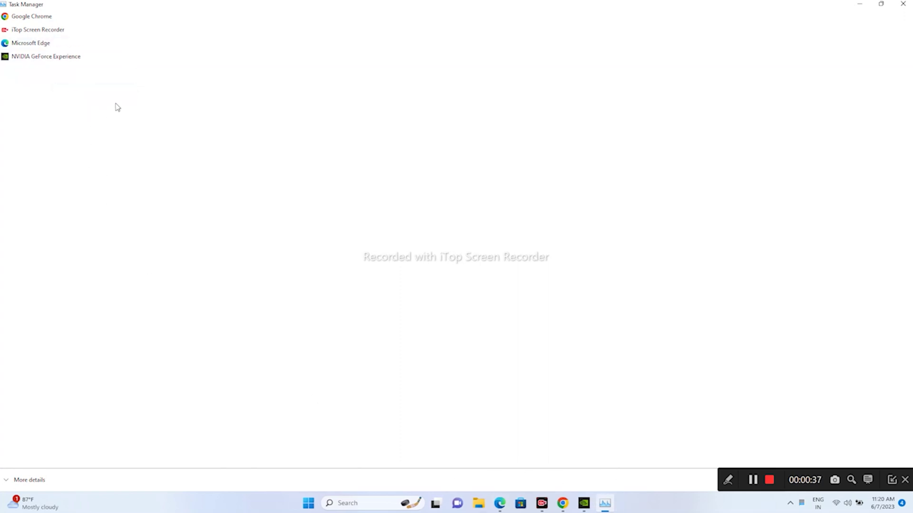
click(902, 3)
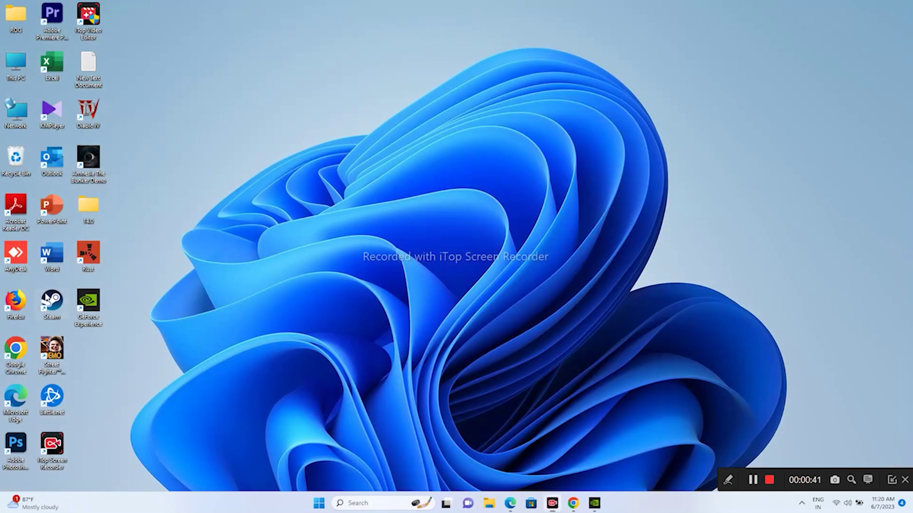
Relaunch Steam in a maximized window and open Rust's page in the game library.
double_click(46, 296)
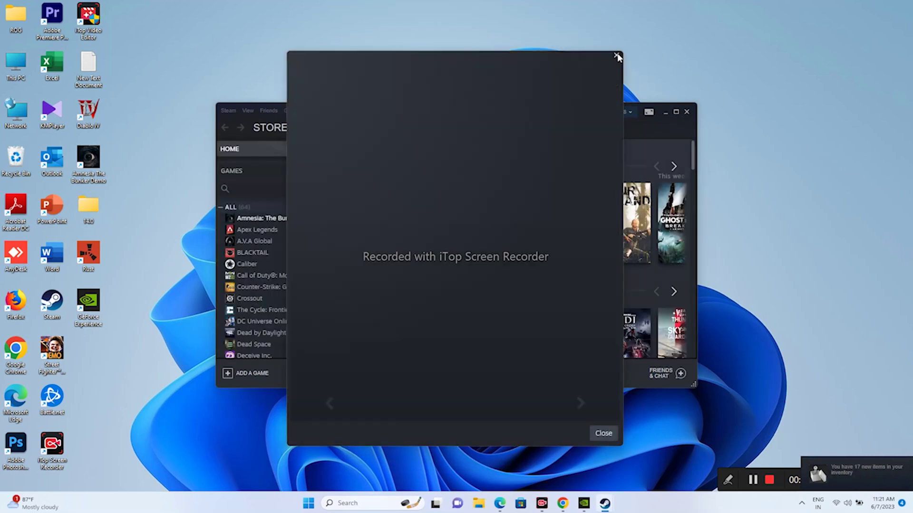
click(617, 57)
click(676, 112)
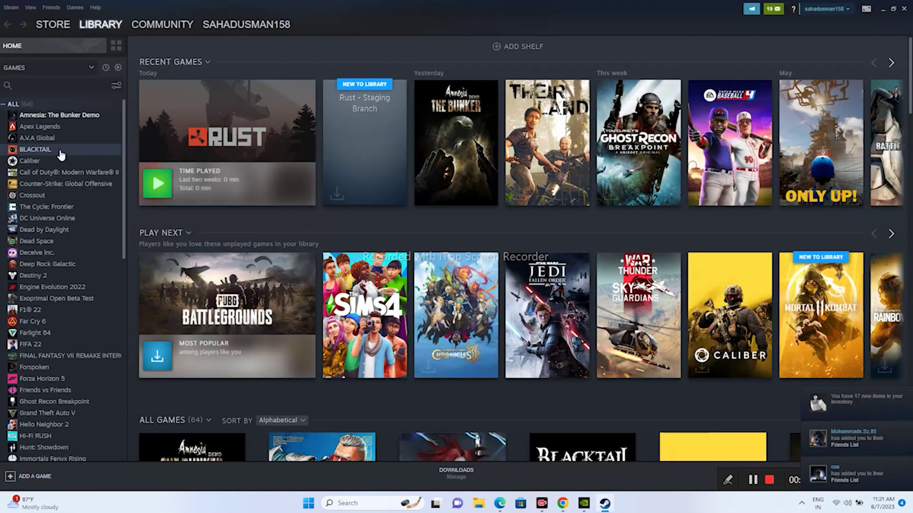
scroll(56, 205, down, 3)
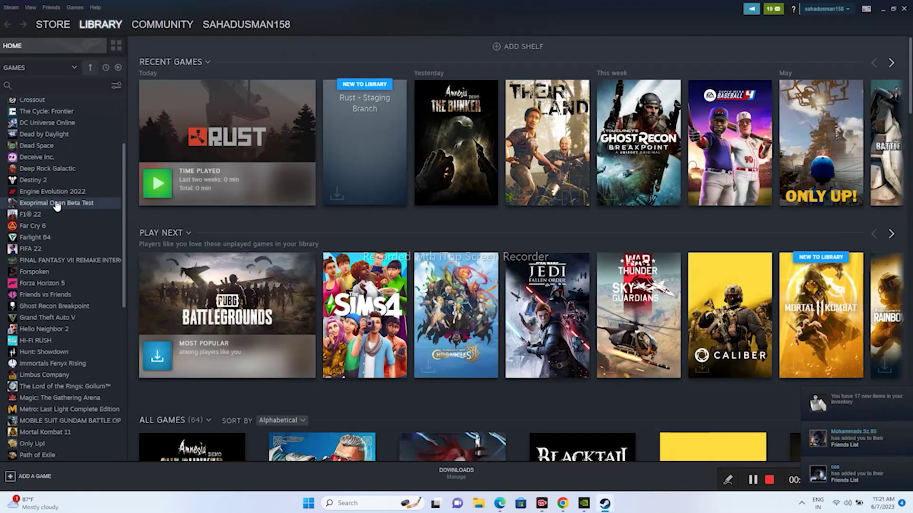
scroll(56, 205, down, 3)
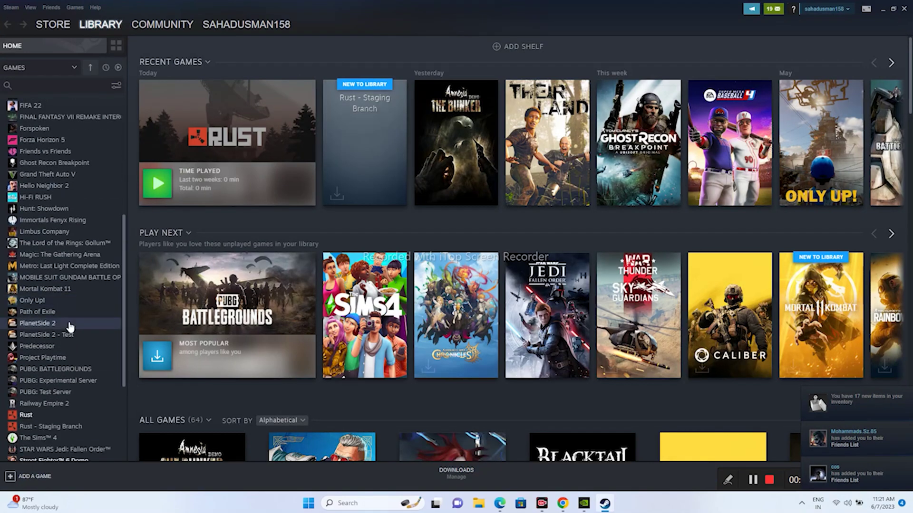
click(21, 416)
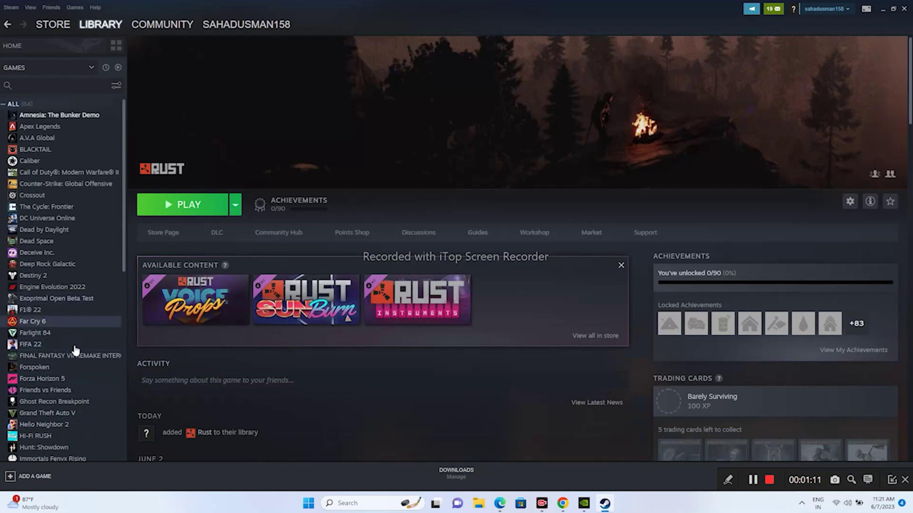
Verify the integrity of Rust's game files through its Local Files properties, and close the properties once validation ends.
scroll(64, 202, down, 5)
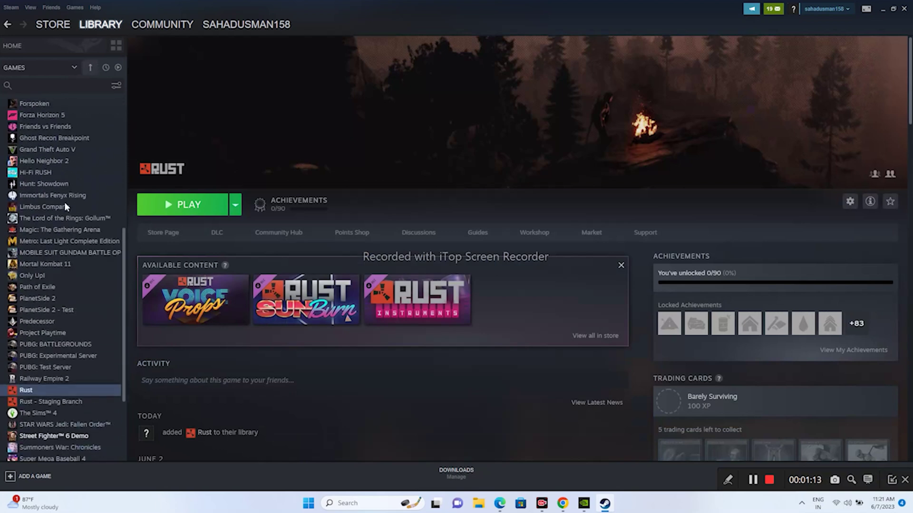
scroll(65, 201, down, 1)
right_click(76, 367)
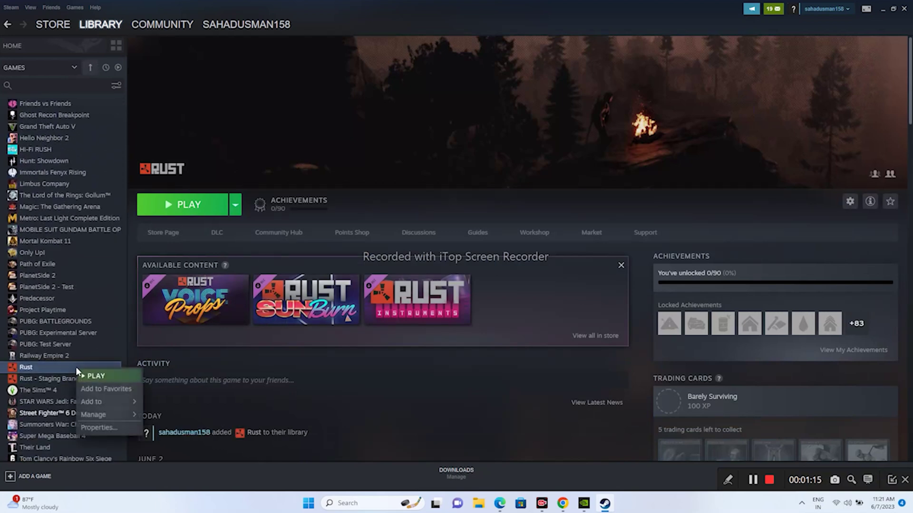
click(98, 427)
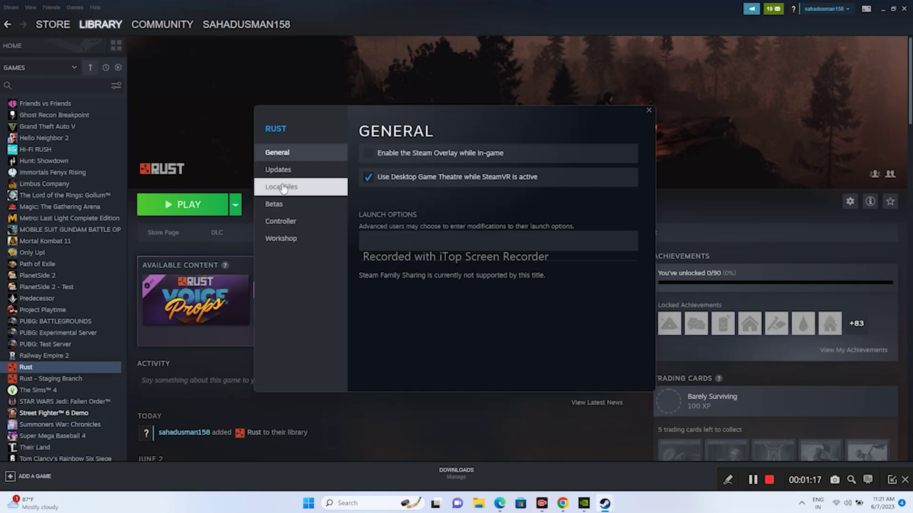
click(283, 188)
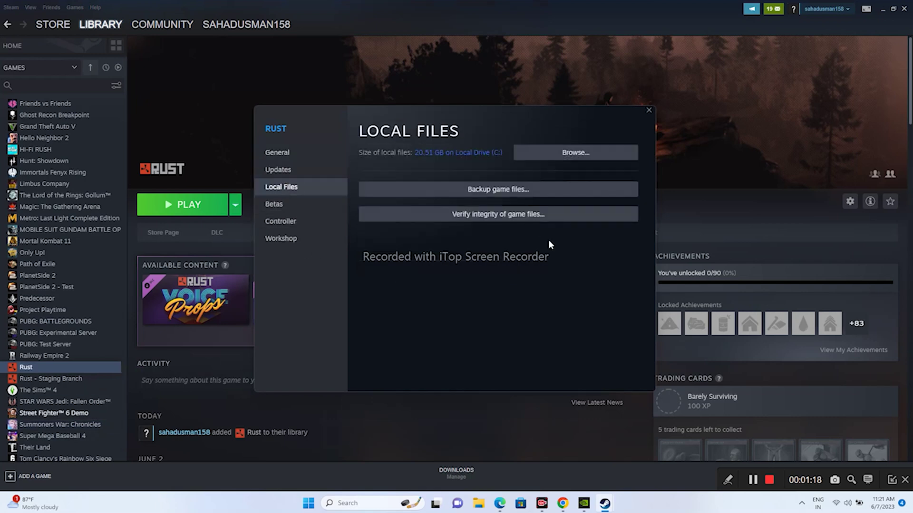
click(510, 216)
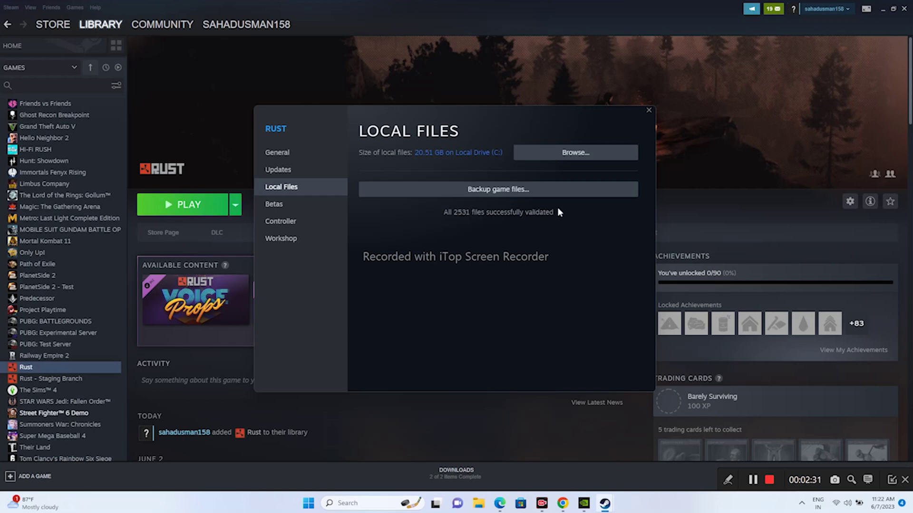
click(650, 112)
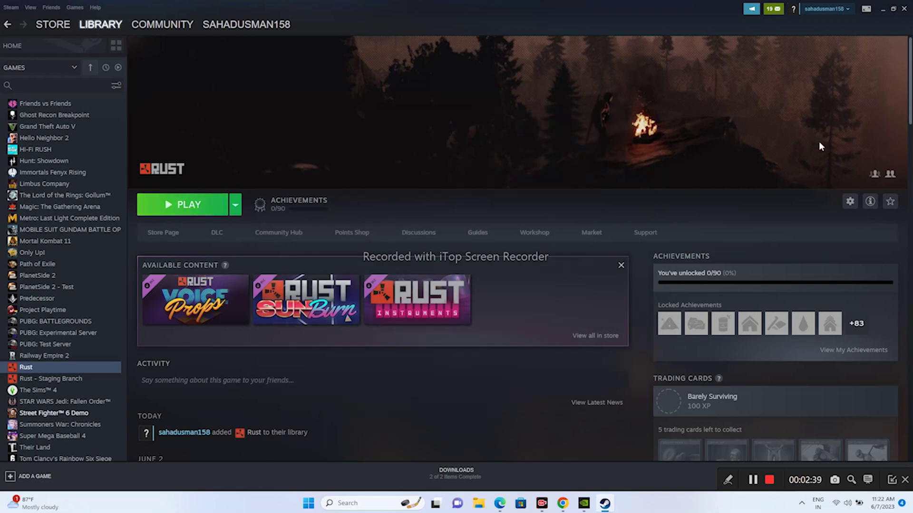
Switch to the Downdetector page for Rust in Chrome and examine the chart of outages reported in the last 24 hours.
click(881, 10)
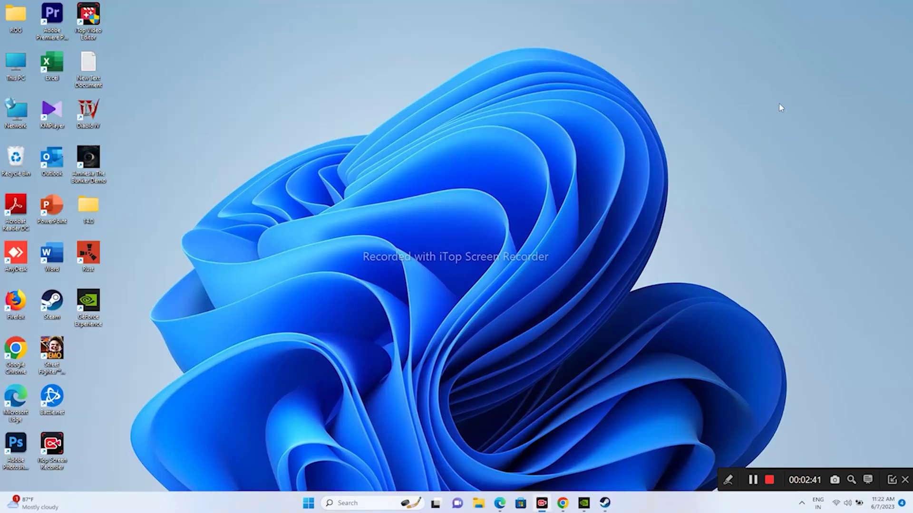
mouse_move(564, 506)
click(613, 454)
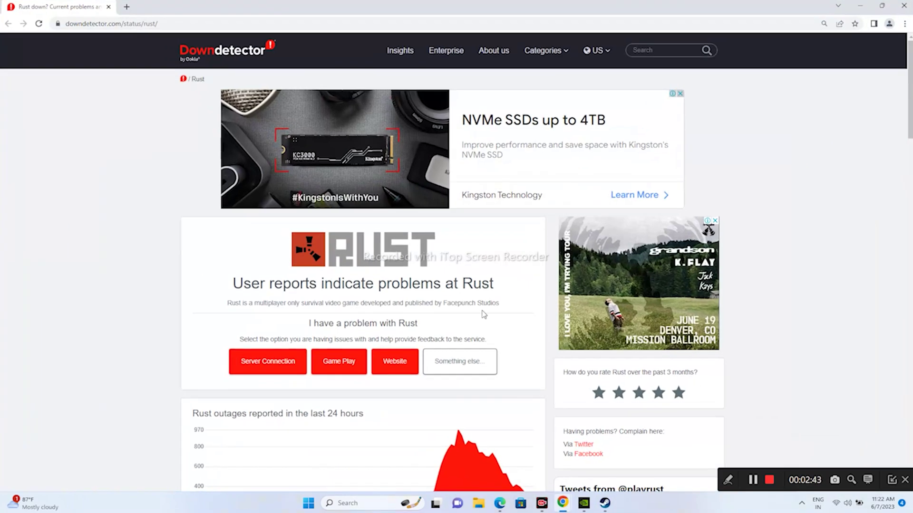
scroll(864, 212, down, 2)
scroll(864, 211, up, 2)
scroll(818, 209, down, 3)
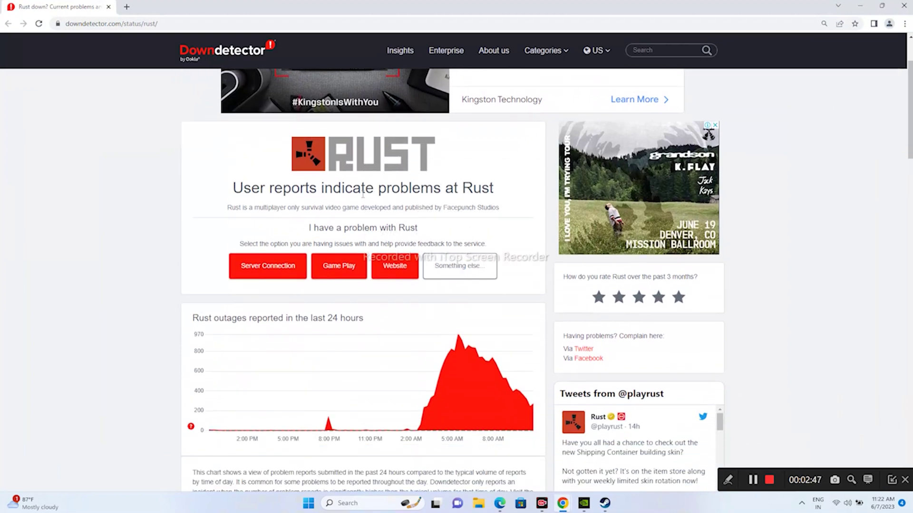
scroll(818, 210, down, 2)
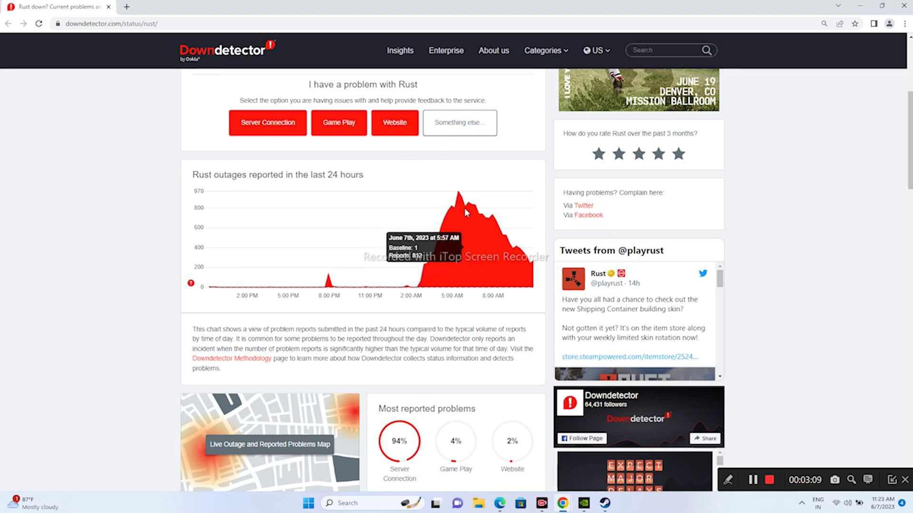
click(861, 6)
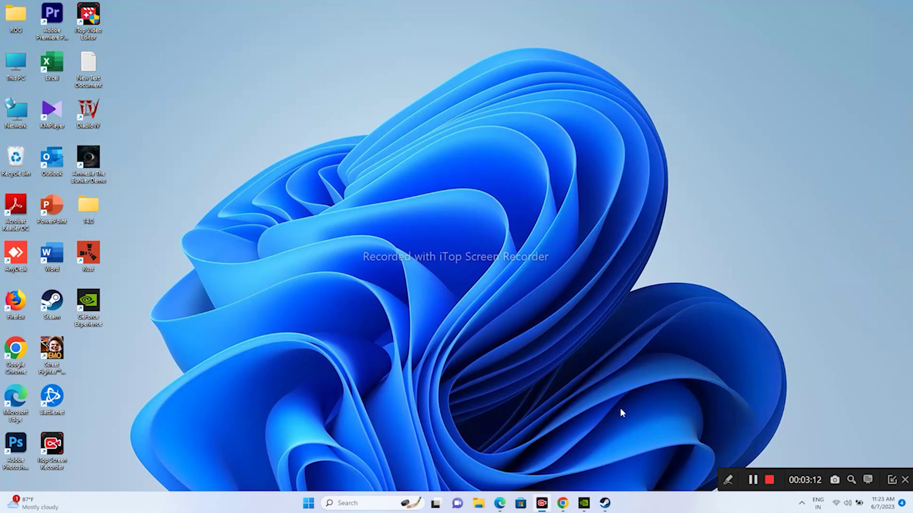
Switch to GeForce Experience and check which Game Ready Driver is available, and return to the desktop.
click(585, 502)
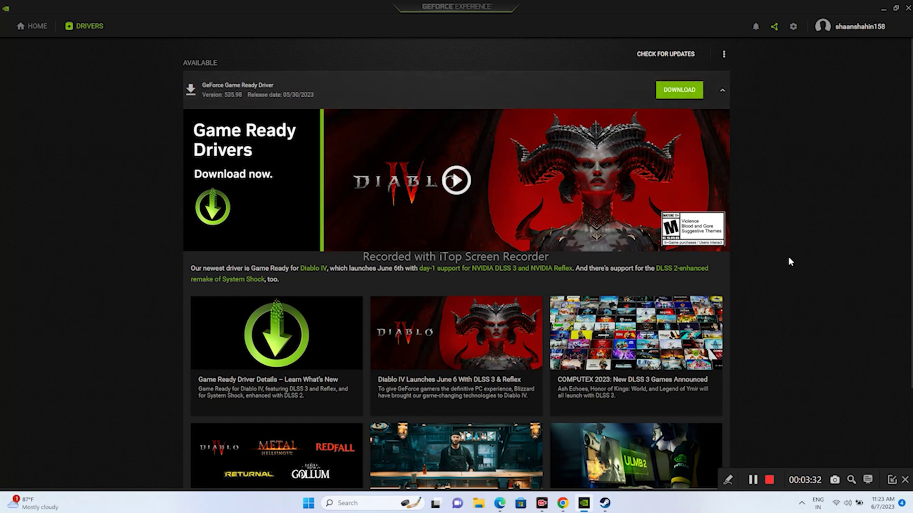
key(super+d)
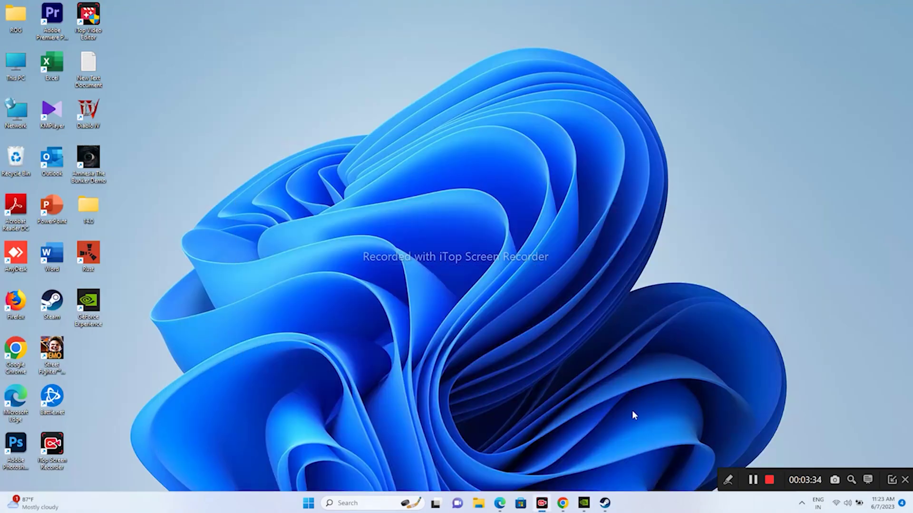
Switch back to Steam and look through the management options for Rust in the library without choosing any.
click(604, 503)
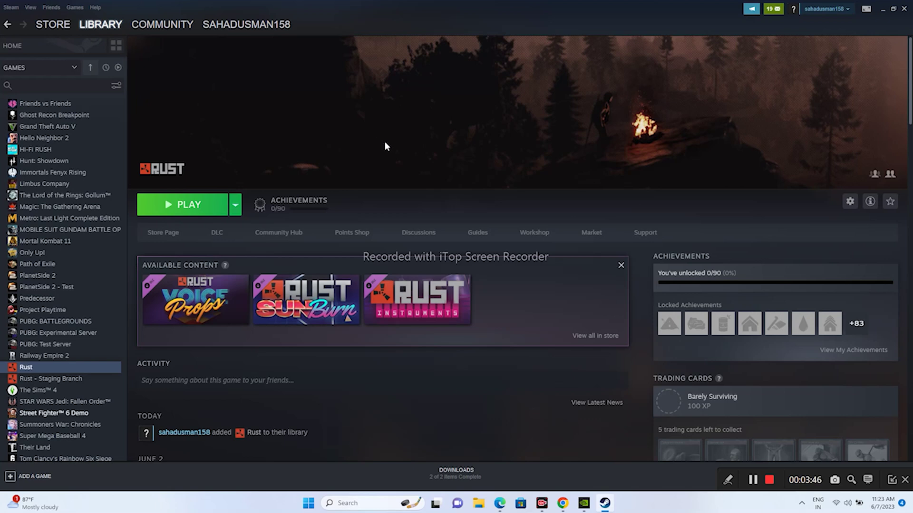
right_click(72, 370)
mouse_move(86, 404)
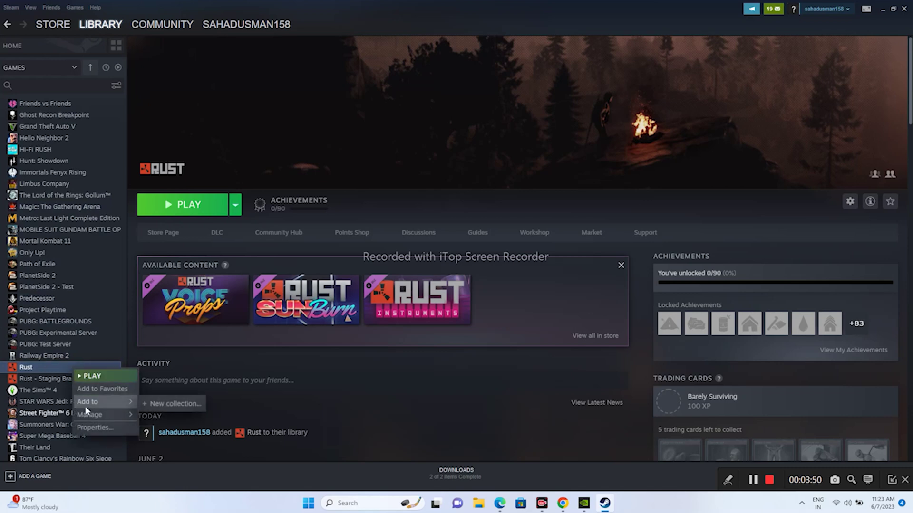
click(335, 408)
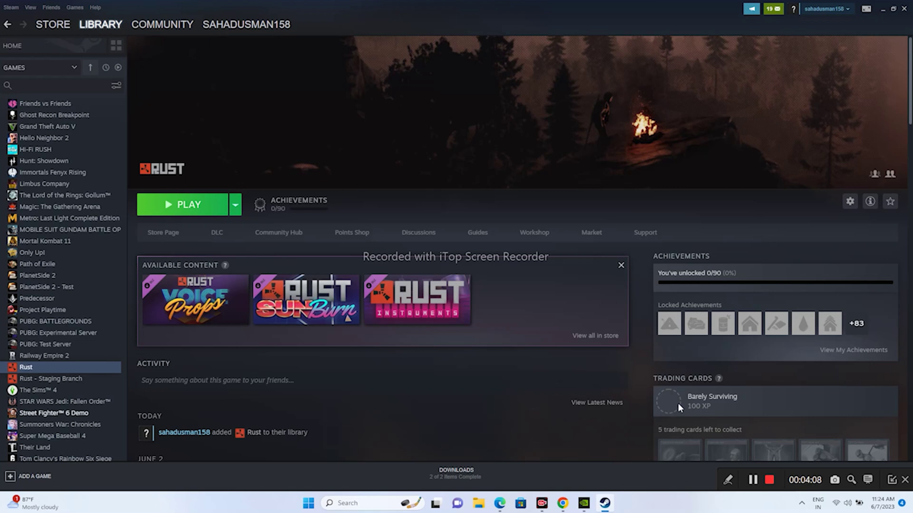
Switch to Chrome and bring up Rust's Downdetector status page again.
mouse_move(580, 506)
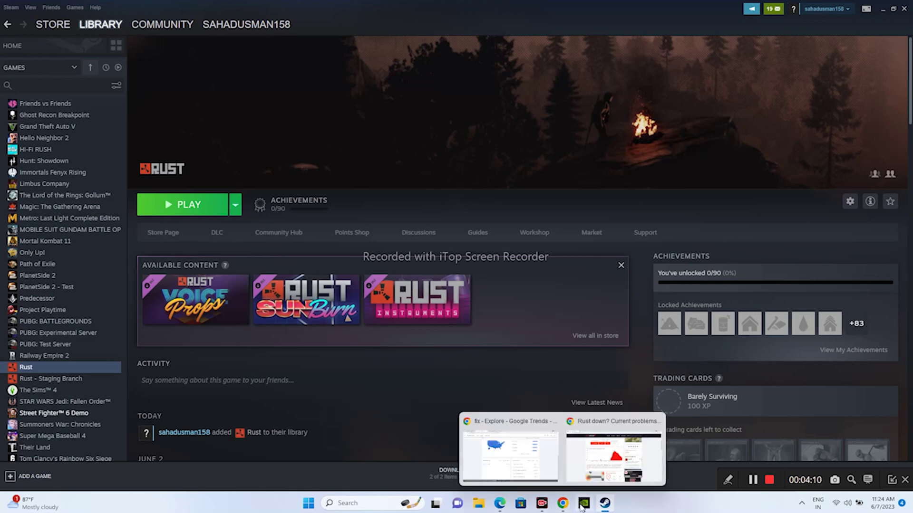
click(591, 452)
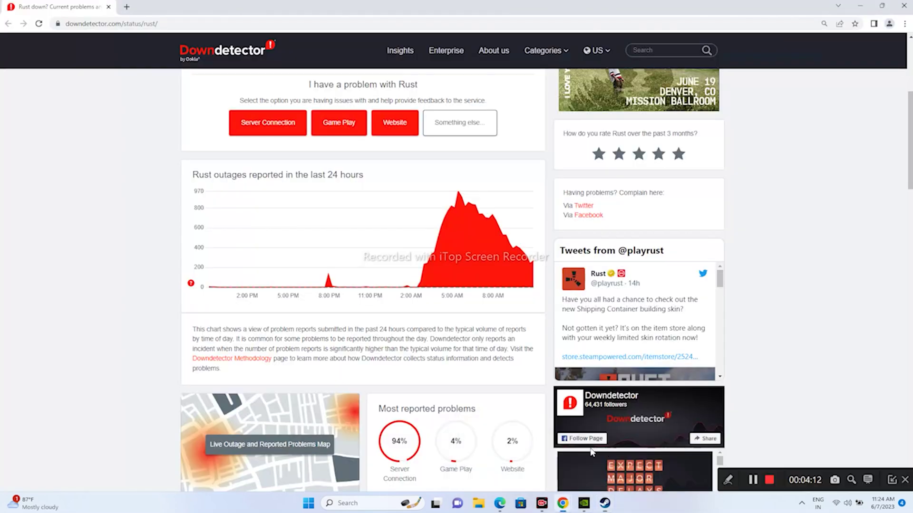